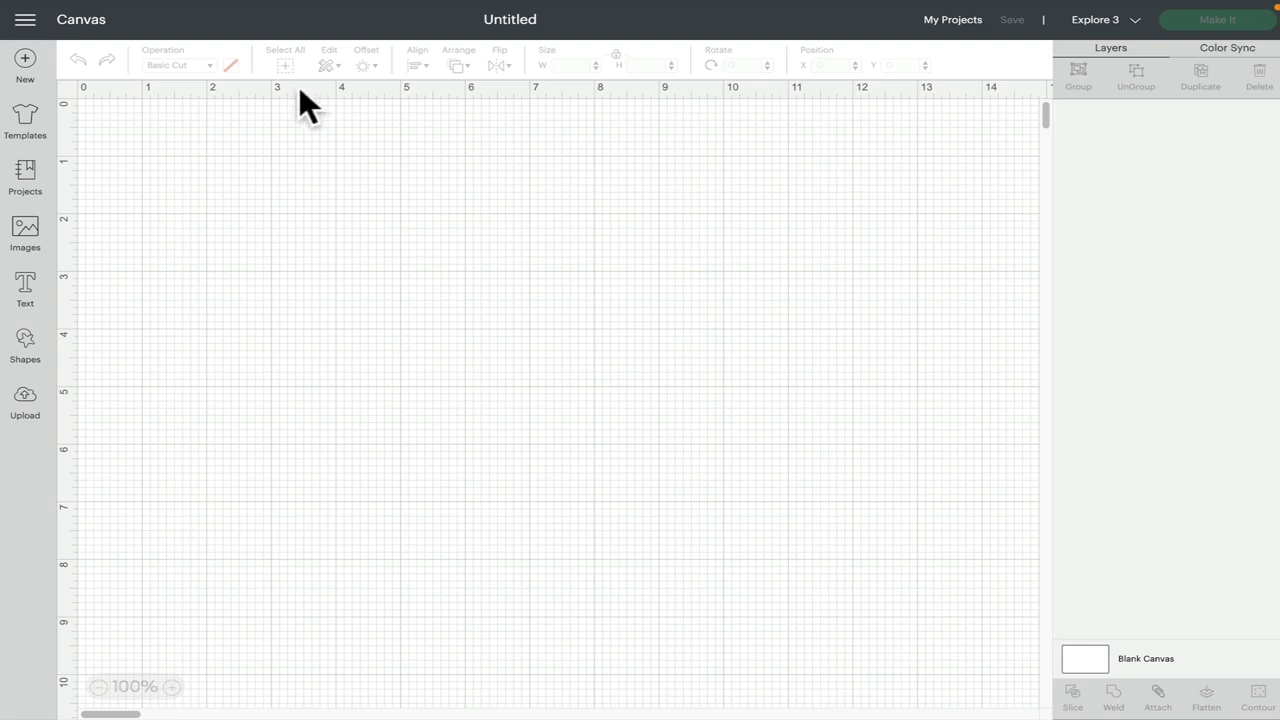
Step: Open the Images library and show the All Images category menu
left_click(31, 240)
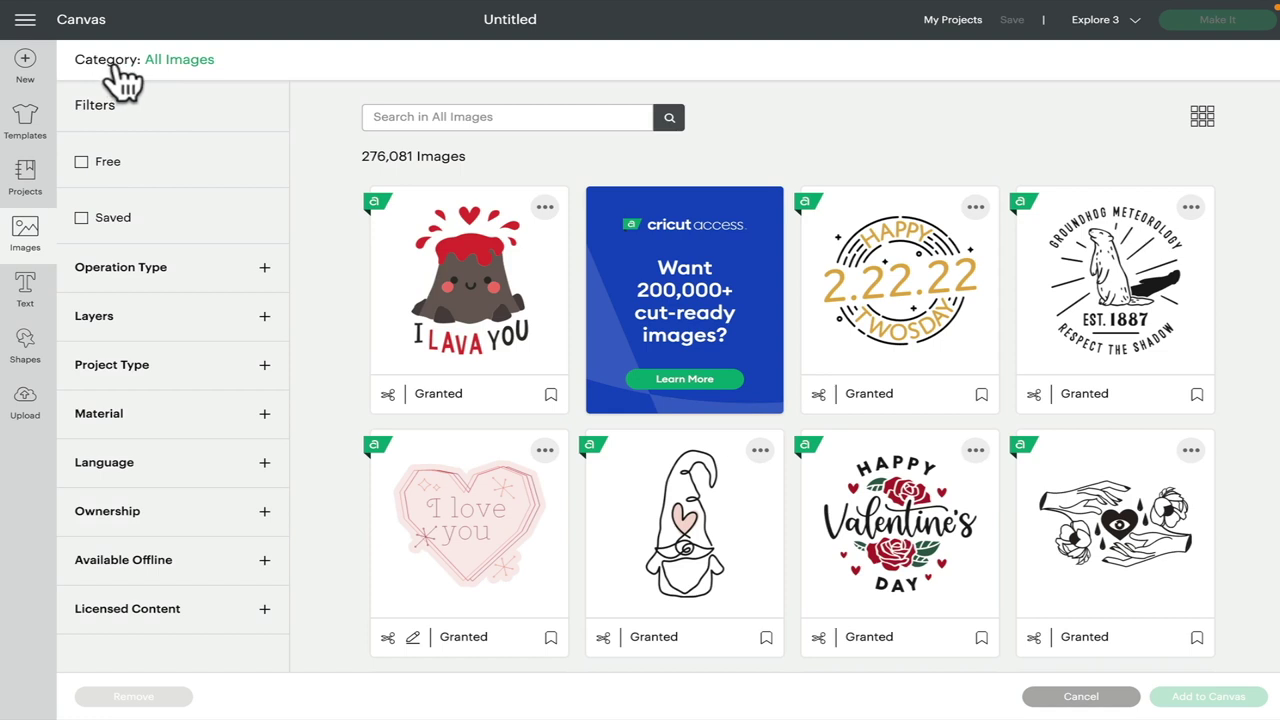
left_click(178, 66)
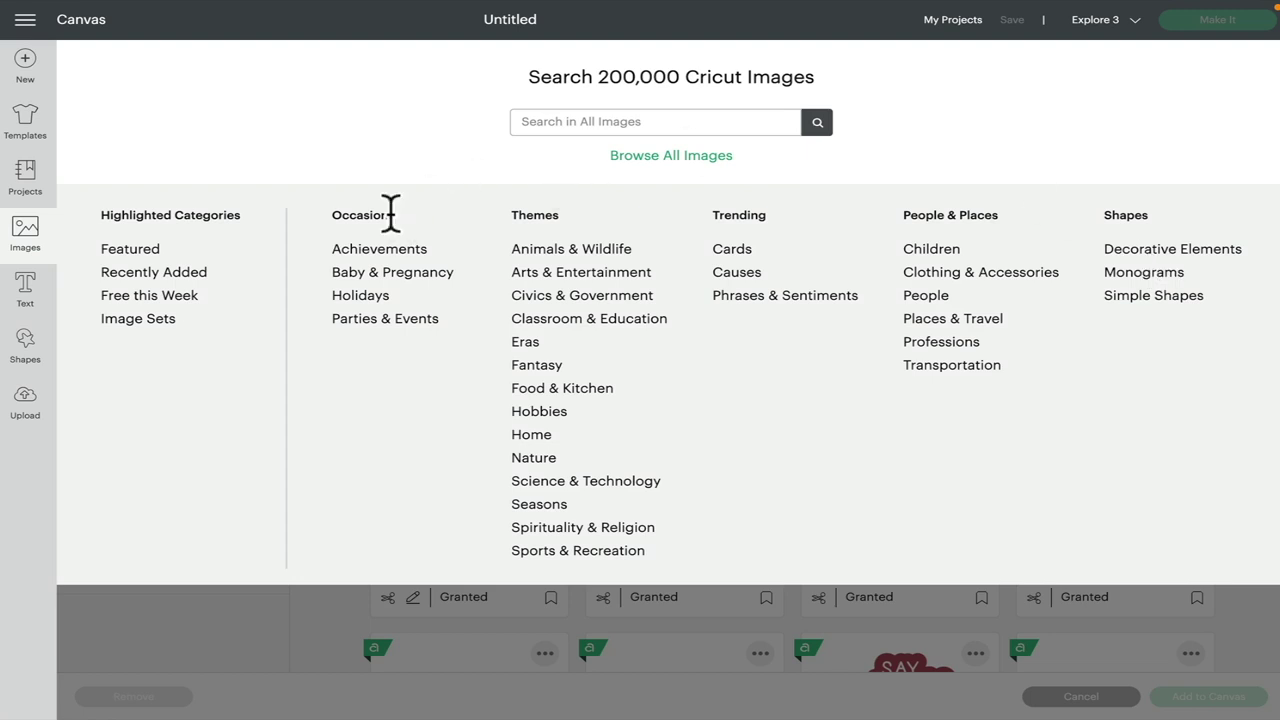
Step: Narrow images to Holidays > Christmas (5,880 images) and reopen the category list
left_click(376, 303)
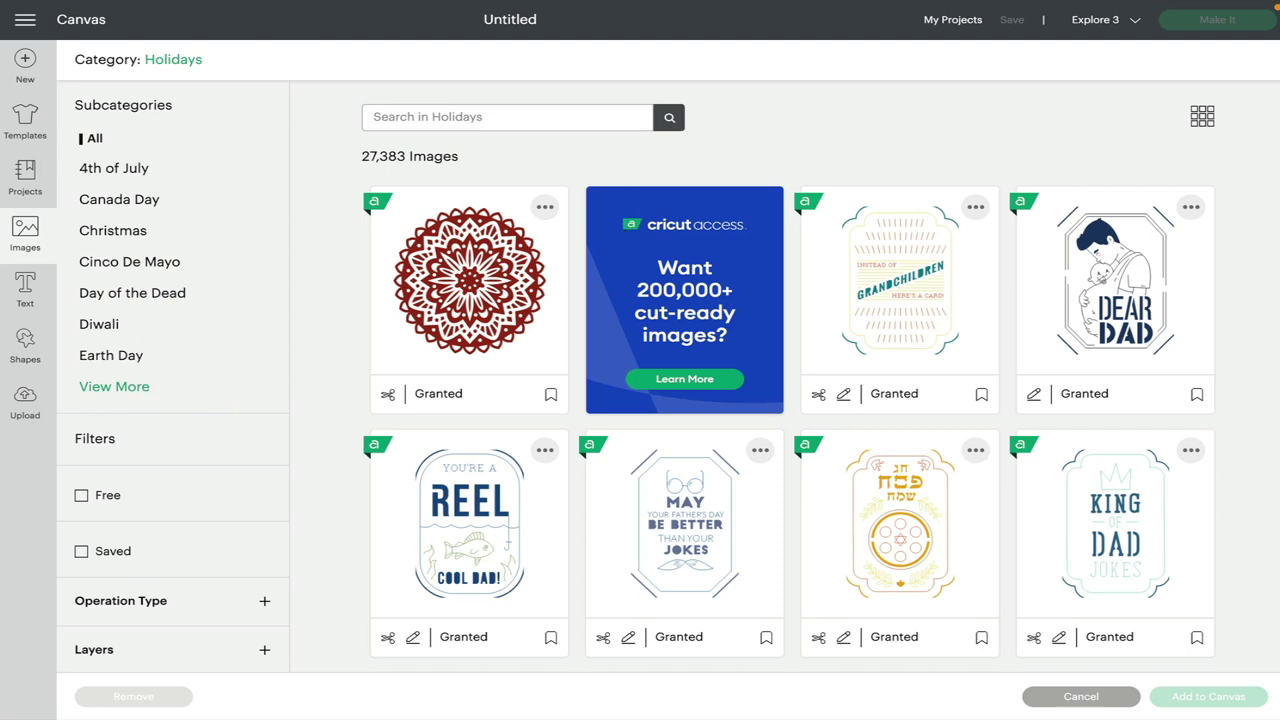
left_click(122, 233)
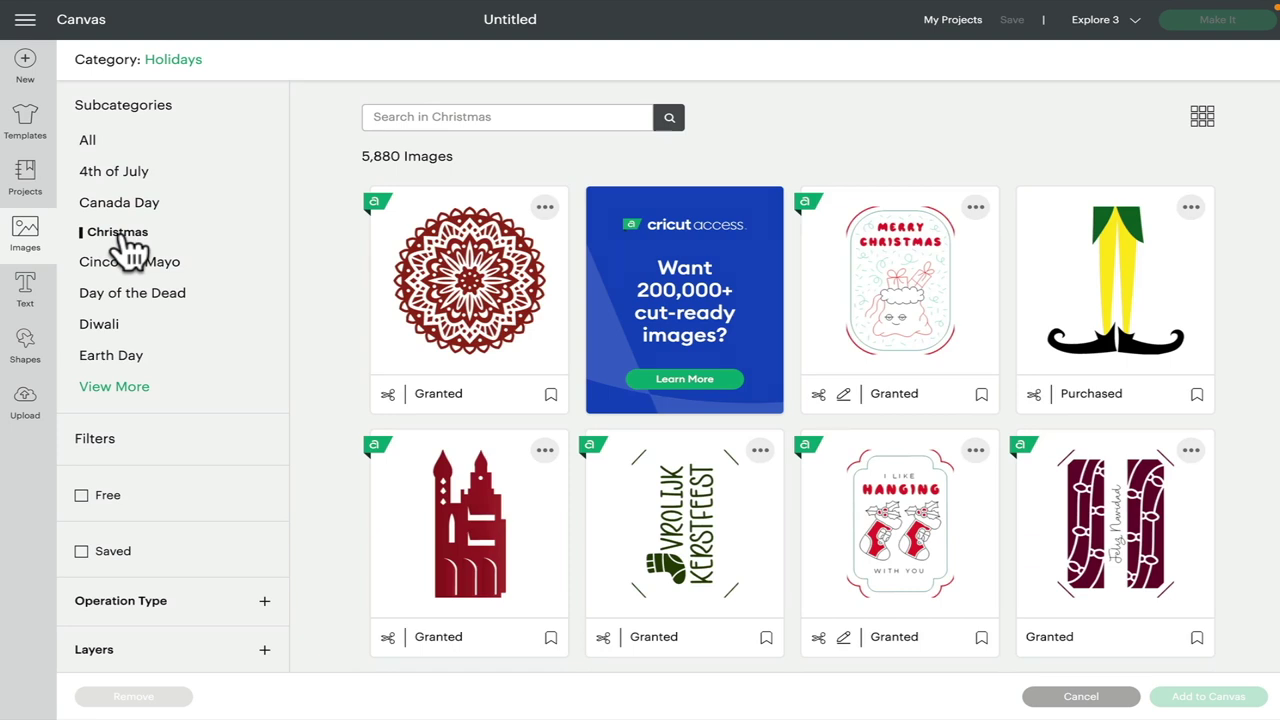
scroll(220, 544, "down", 3)
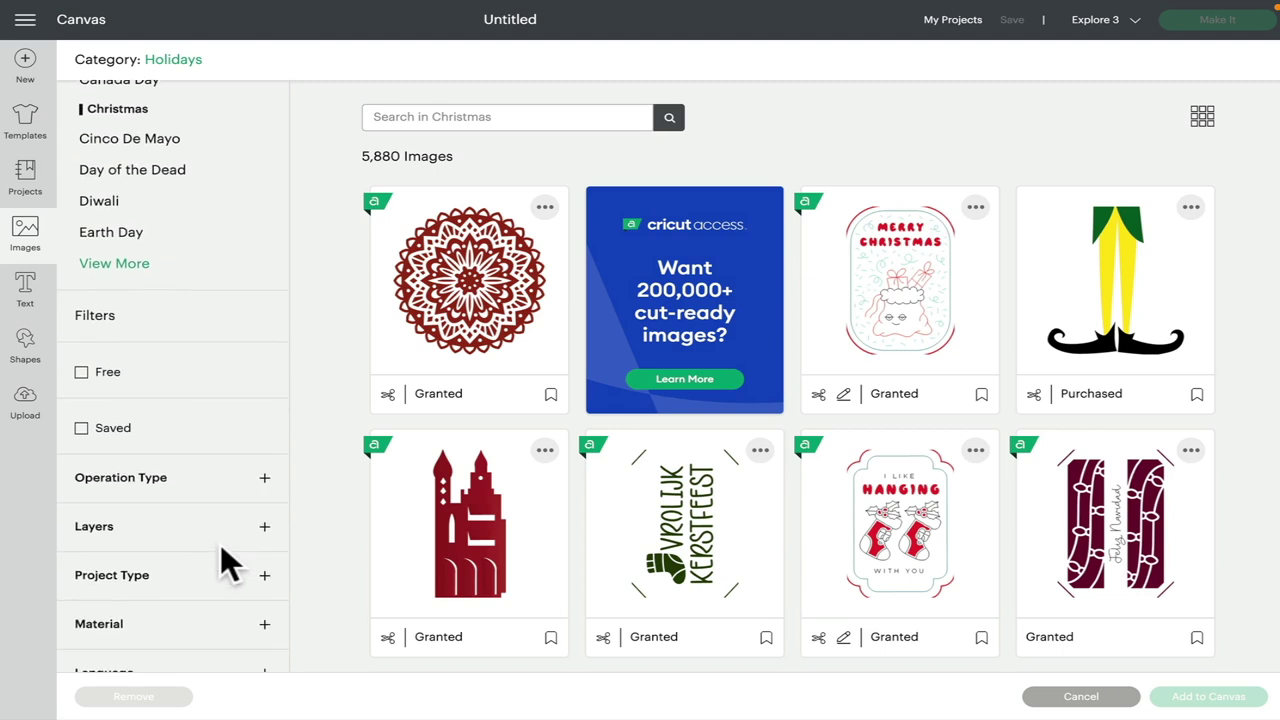
scroll(220, 544, "up", 3)
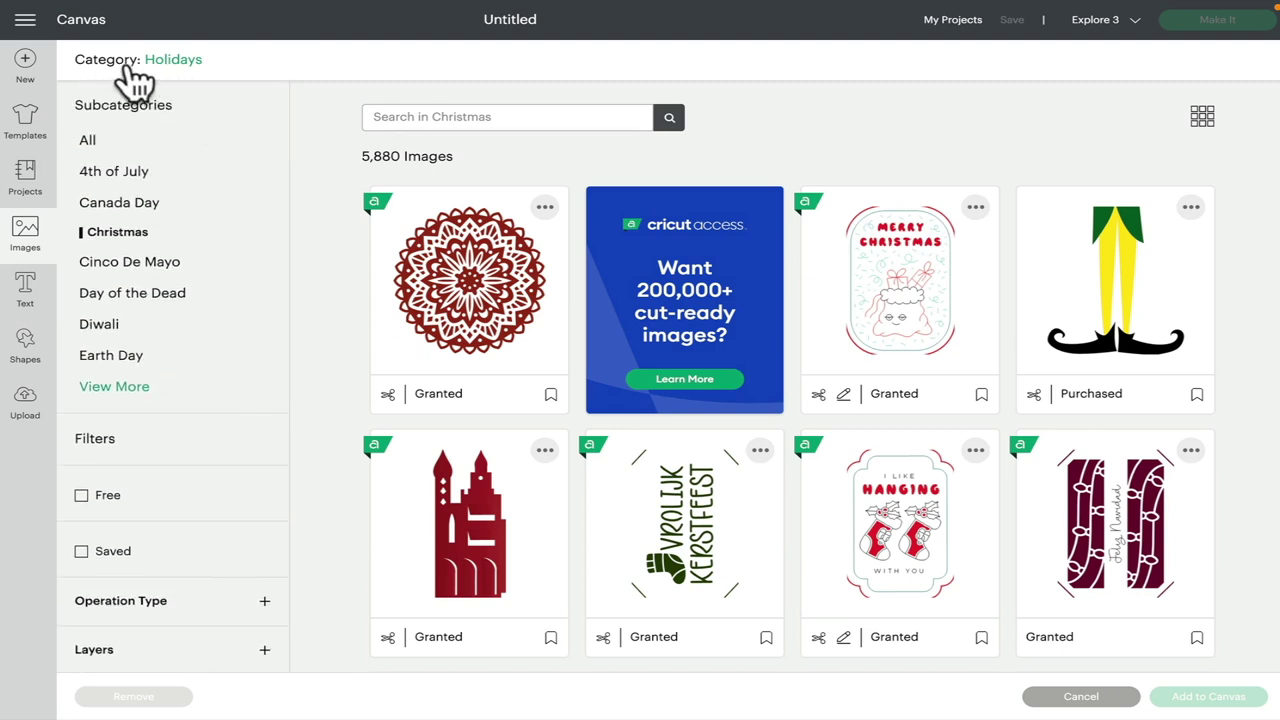
left_click(178, 63)
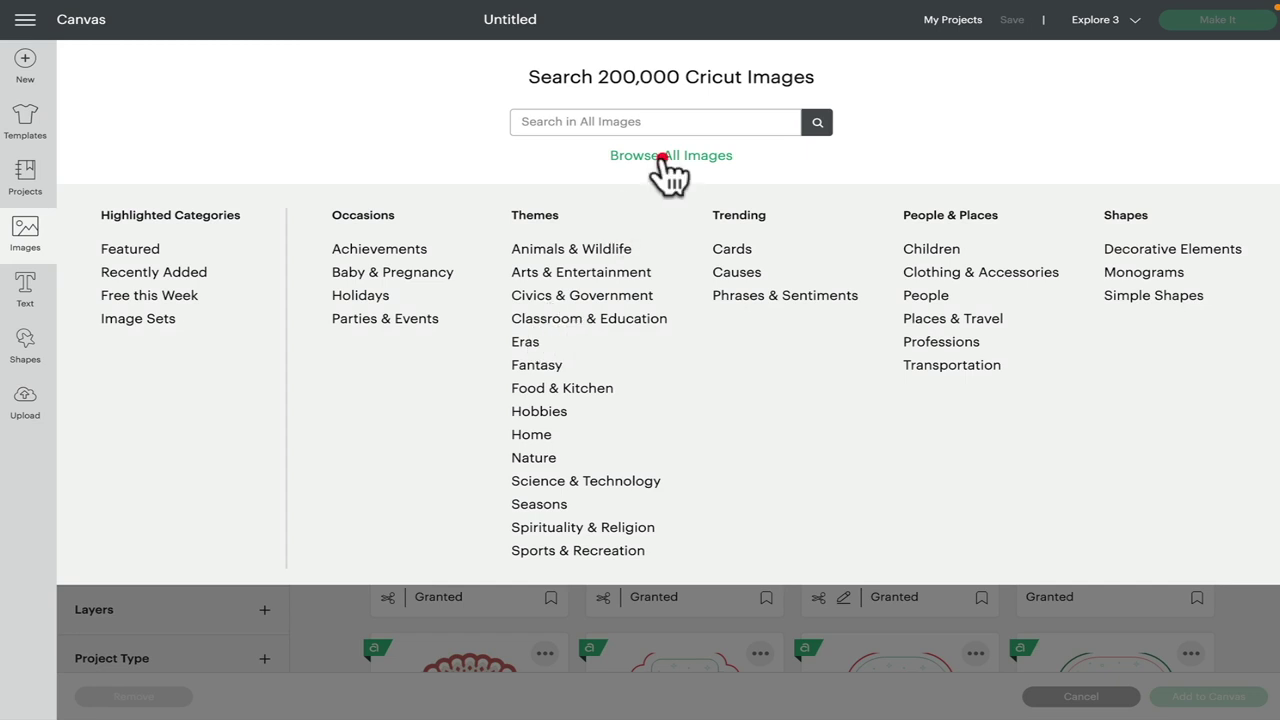
Step: Leave the Christmas images and return to All Images with 276,081 results
left_click(662, 158)
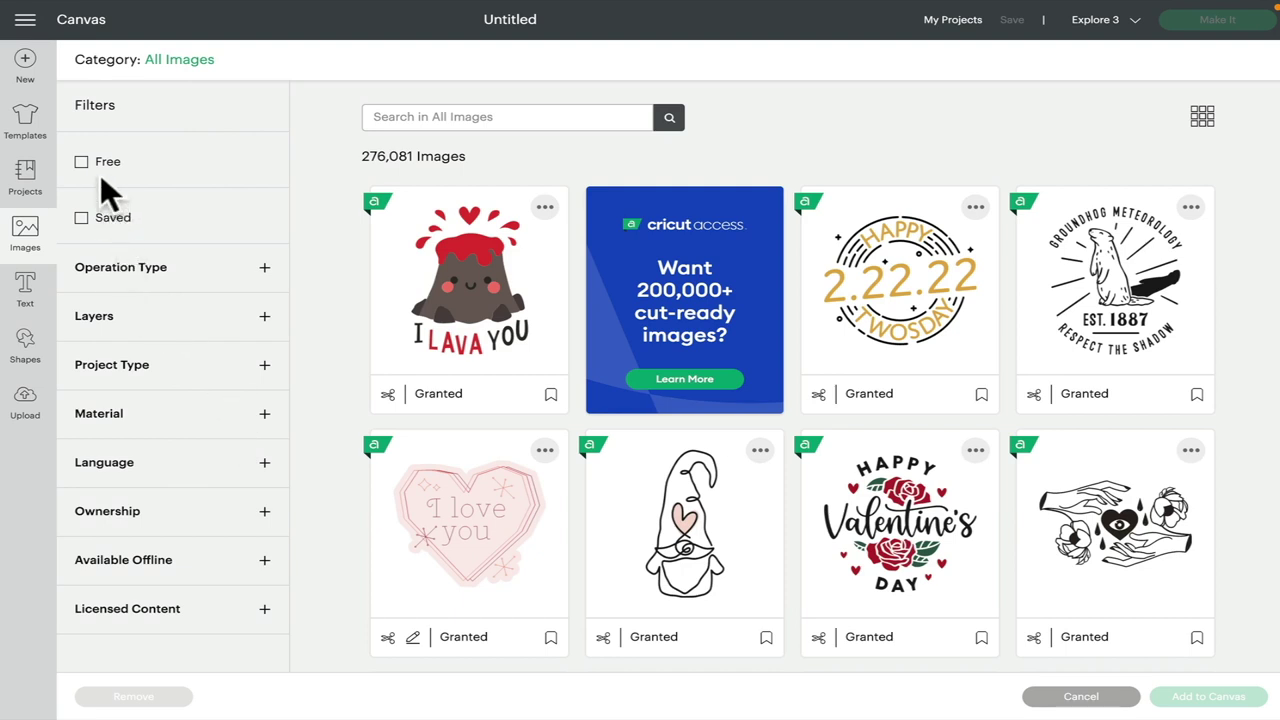
Step: Expand Operation Type and apply the Draw Only filter, showing 7,081 images
left_click(260, 268)
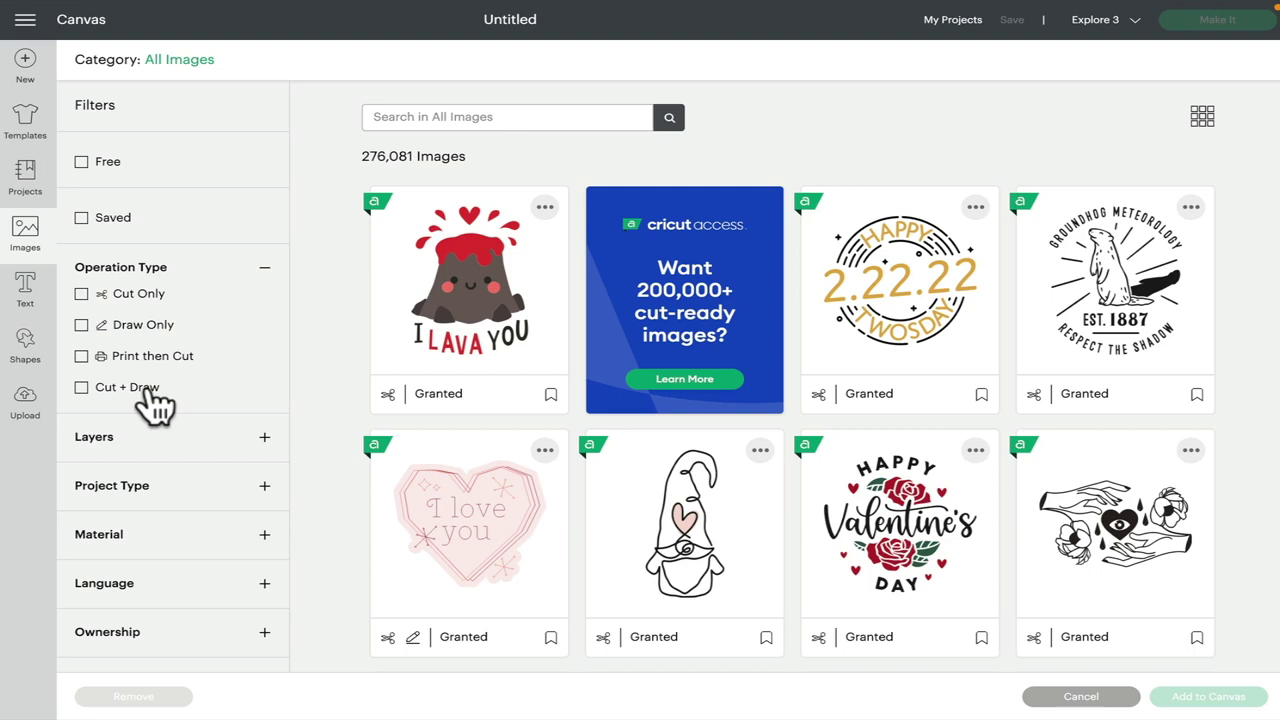
left_click(81, 325)
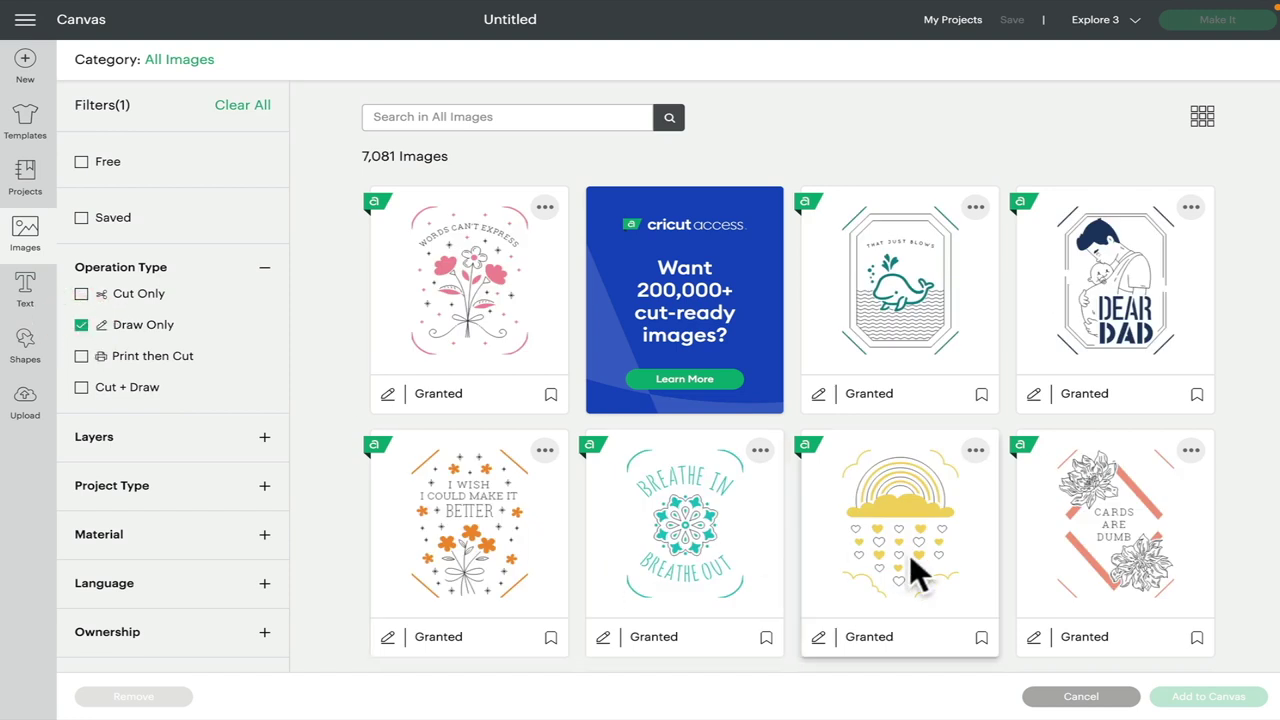
Step: Toggle the Draw Only, Print then Cut and Cut Only filters, leaving all unchecked
left_click(81, 325)
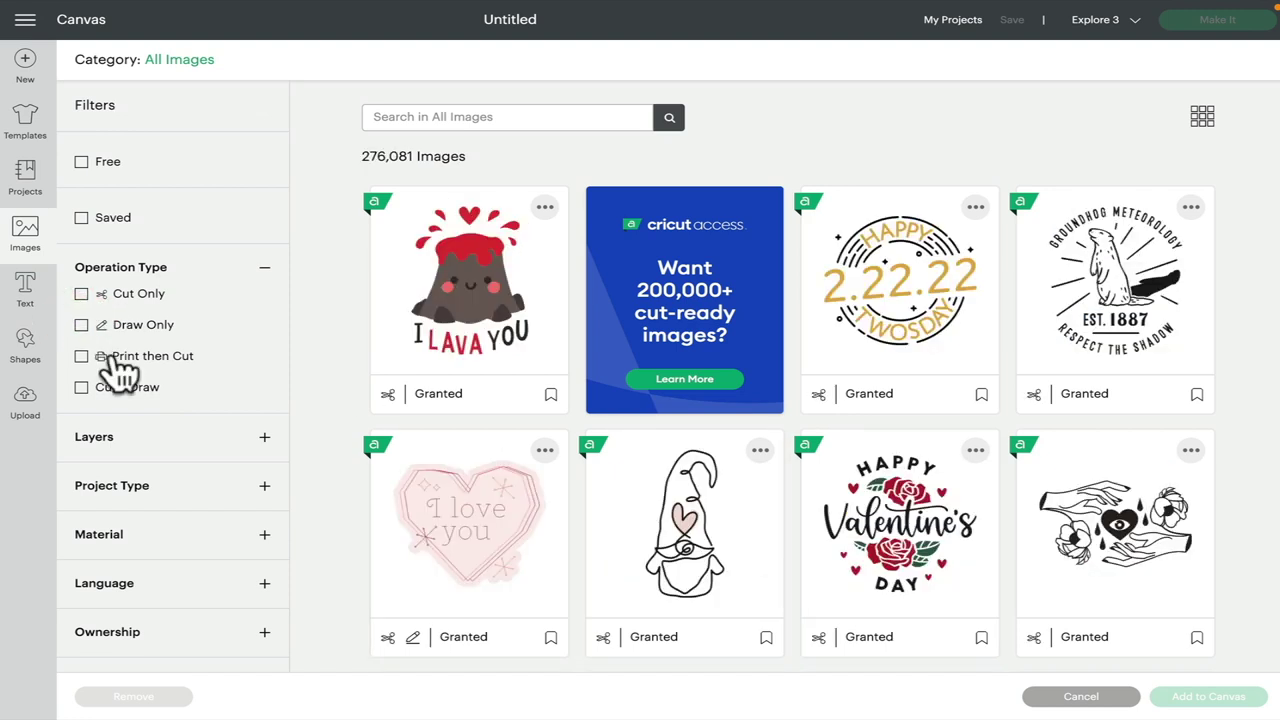
left_click(82, 358)
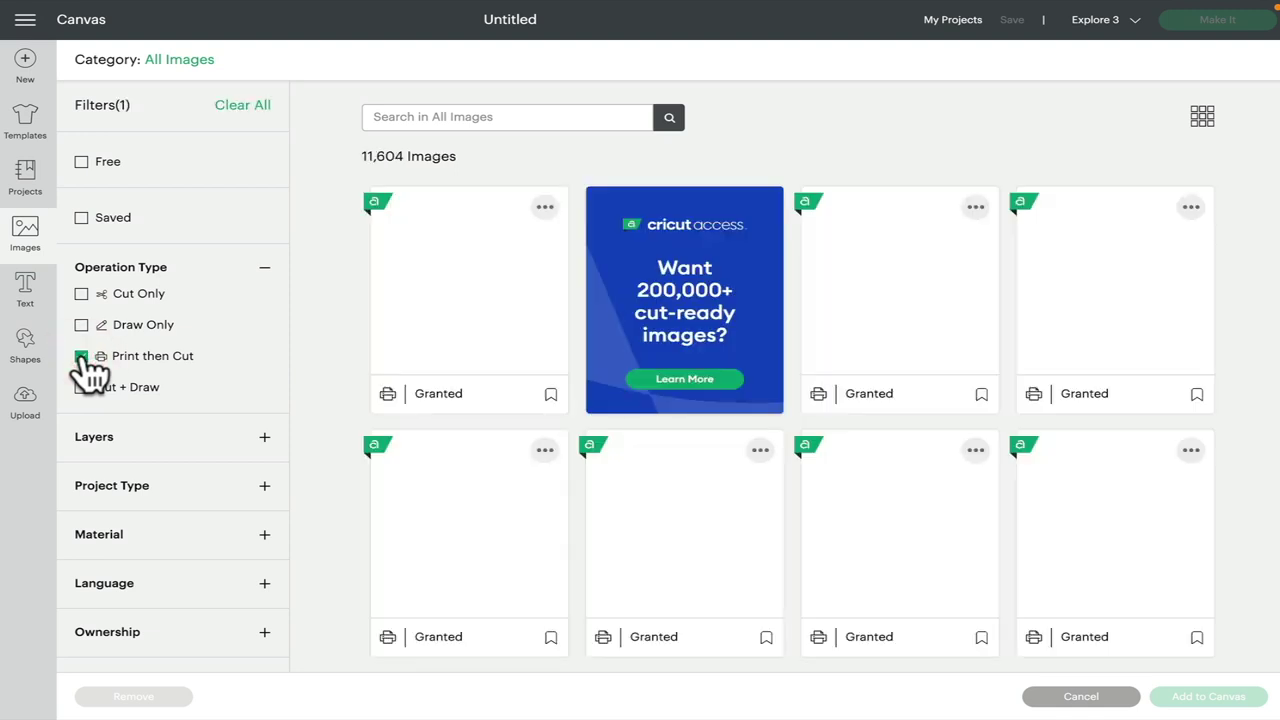
left_click(82, 296)
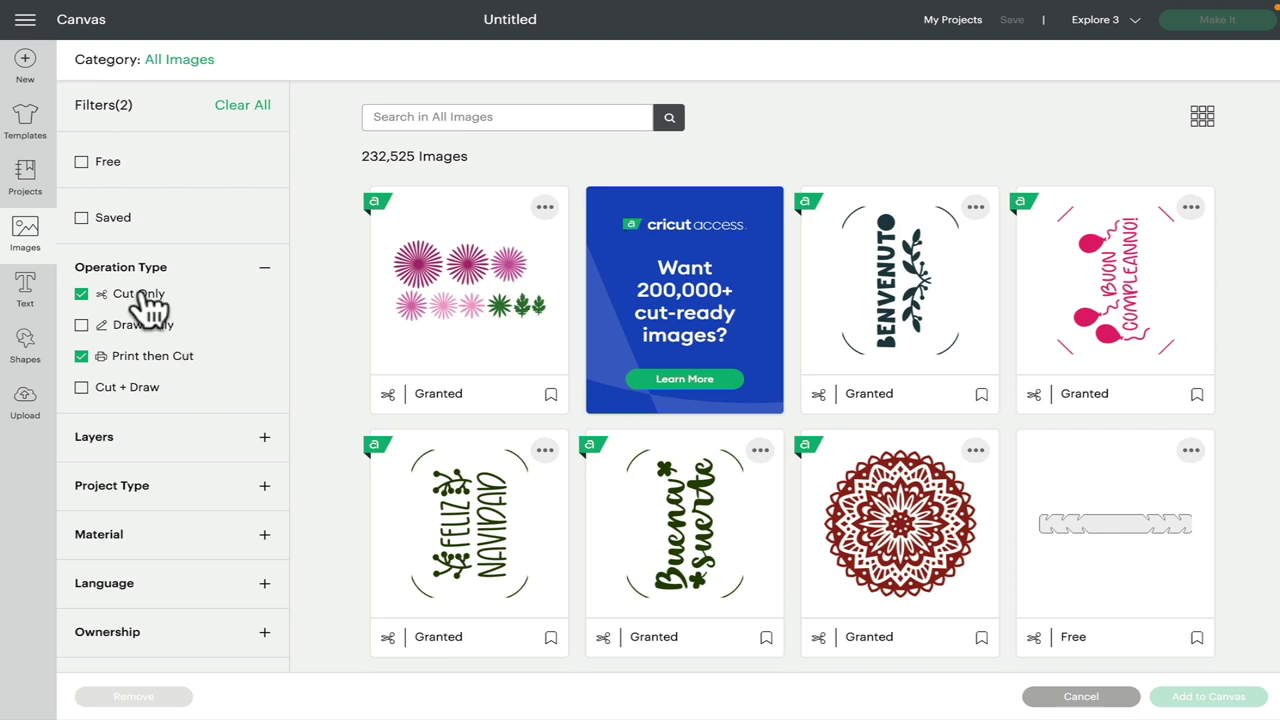
left_click(82, 357)
left_click(81, 294)
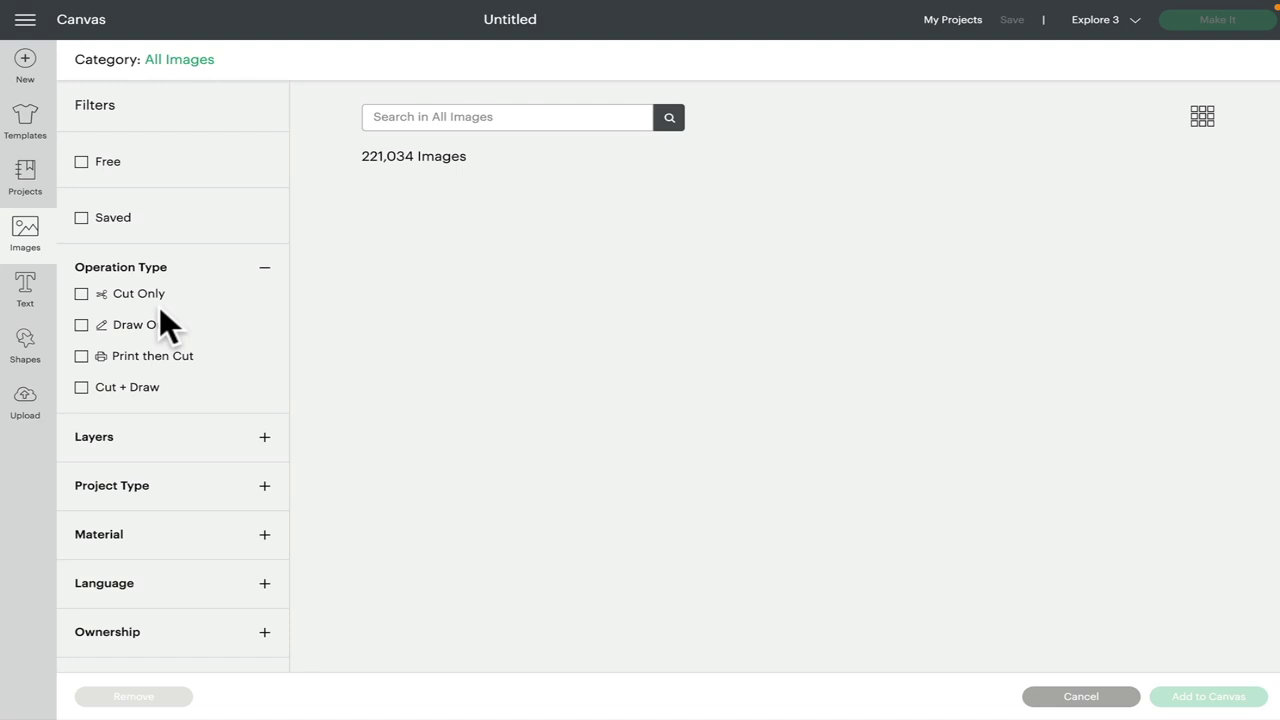
Step: Browse the Operation Type, Layers and Project Type filter sections, collapsing each afterward
left_click(264, 267)
left_click(264, 316)
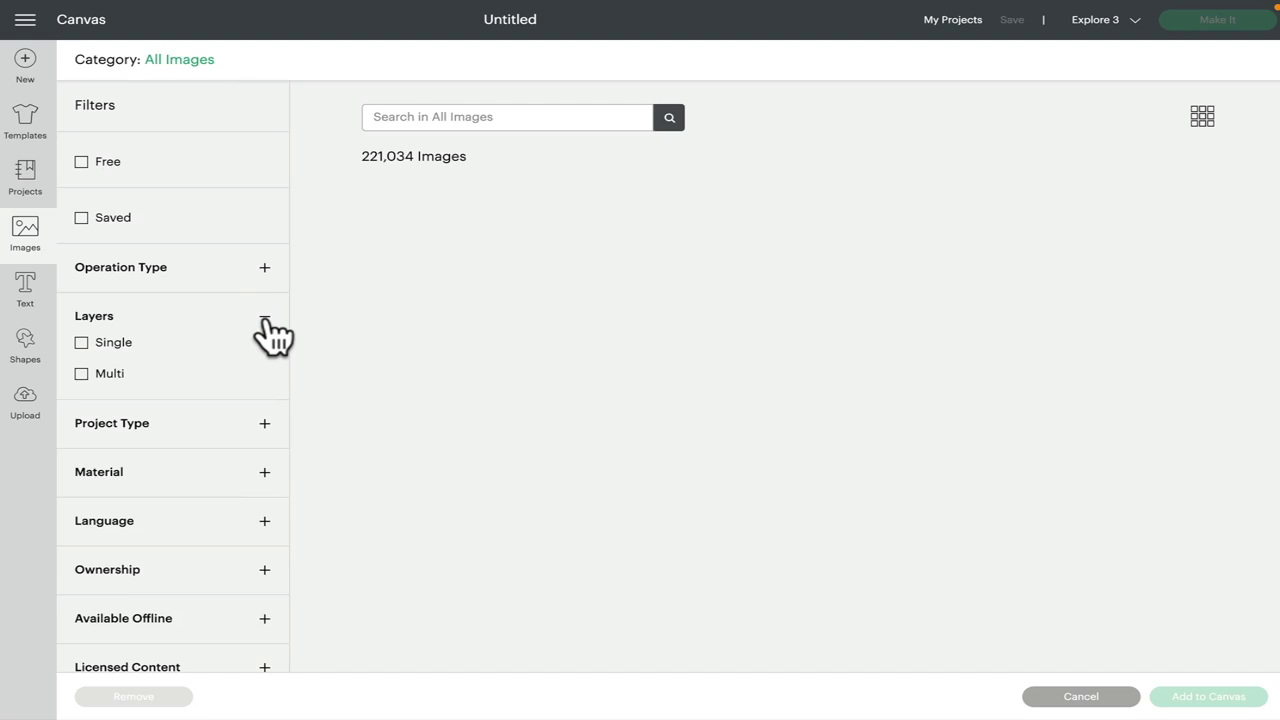
left_click(265, 320)
left_click(264, 366)
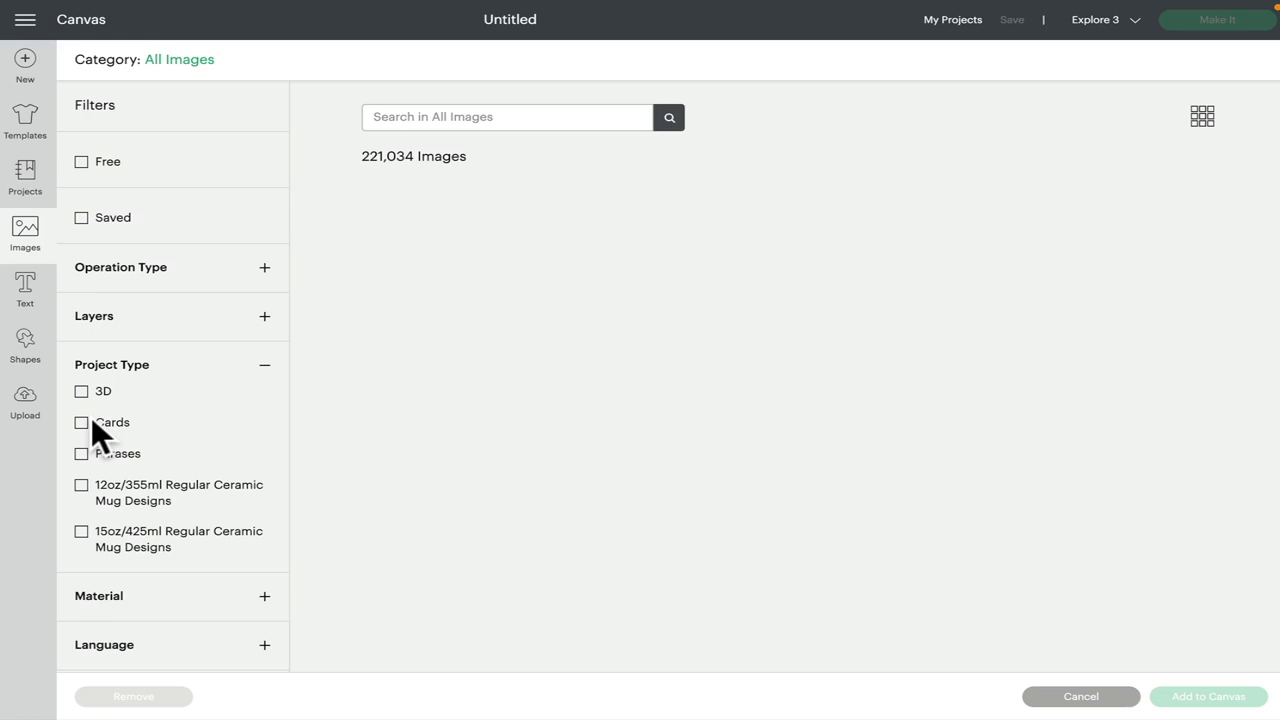
left_click(264, 364)
Step: Expand the Material filters and show only Chipboard images
left_click(266, 415)
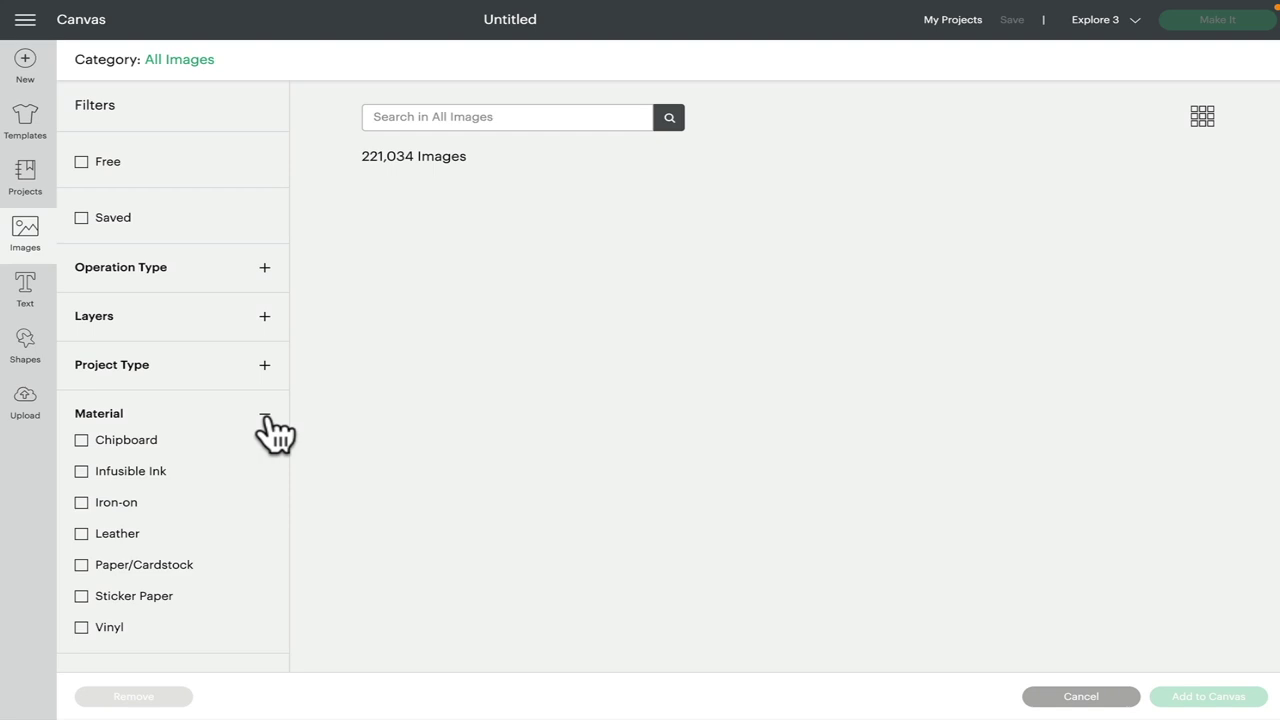
left_click(82, 441)
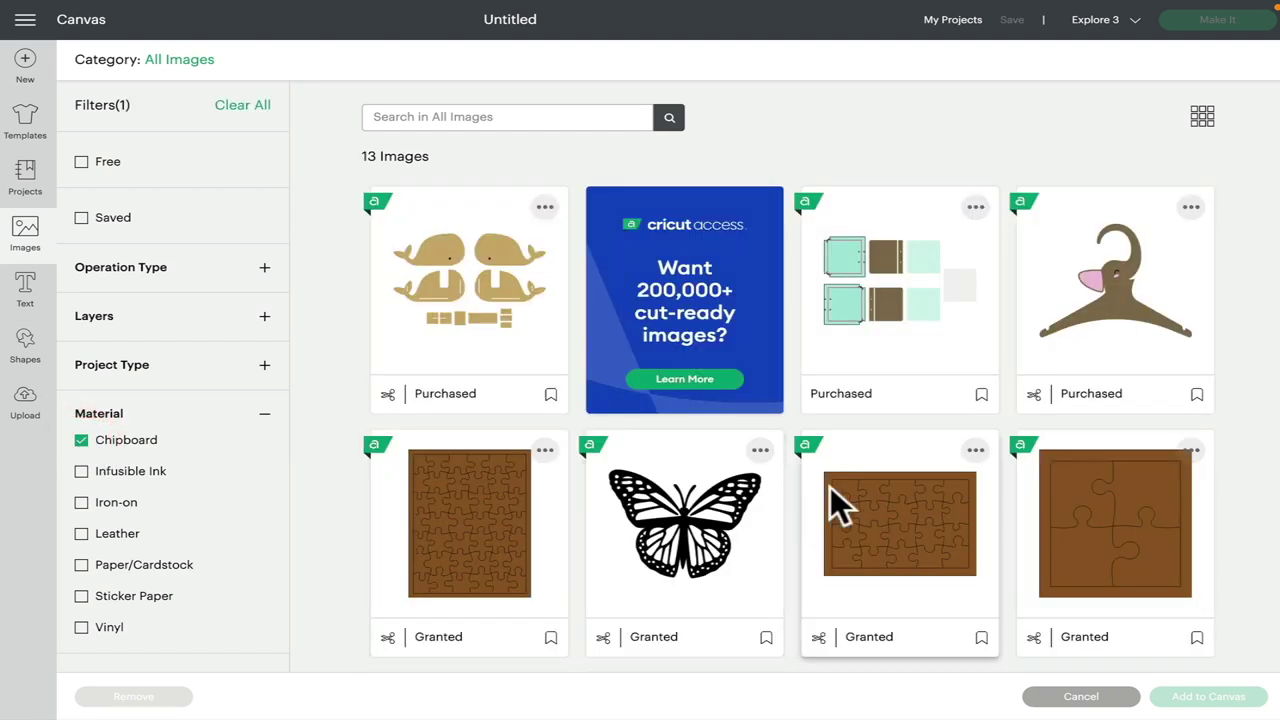
scroll(912, 510, "down", 1)
scroll(911, 509, "down", 2)
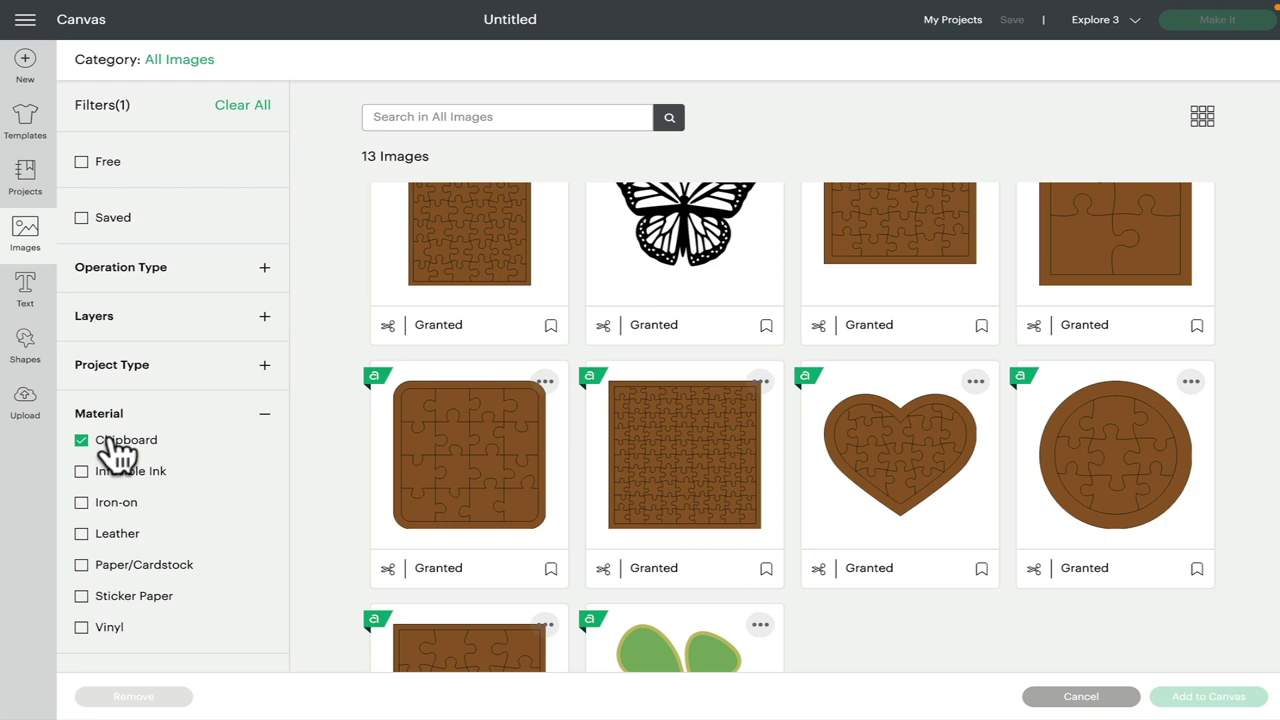
Step: Clear Chipboard, try and clear Leather, then switch to the Language filters
left_click(81, 440)
left_click(81, 534)
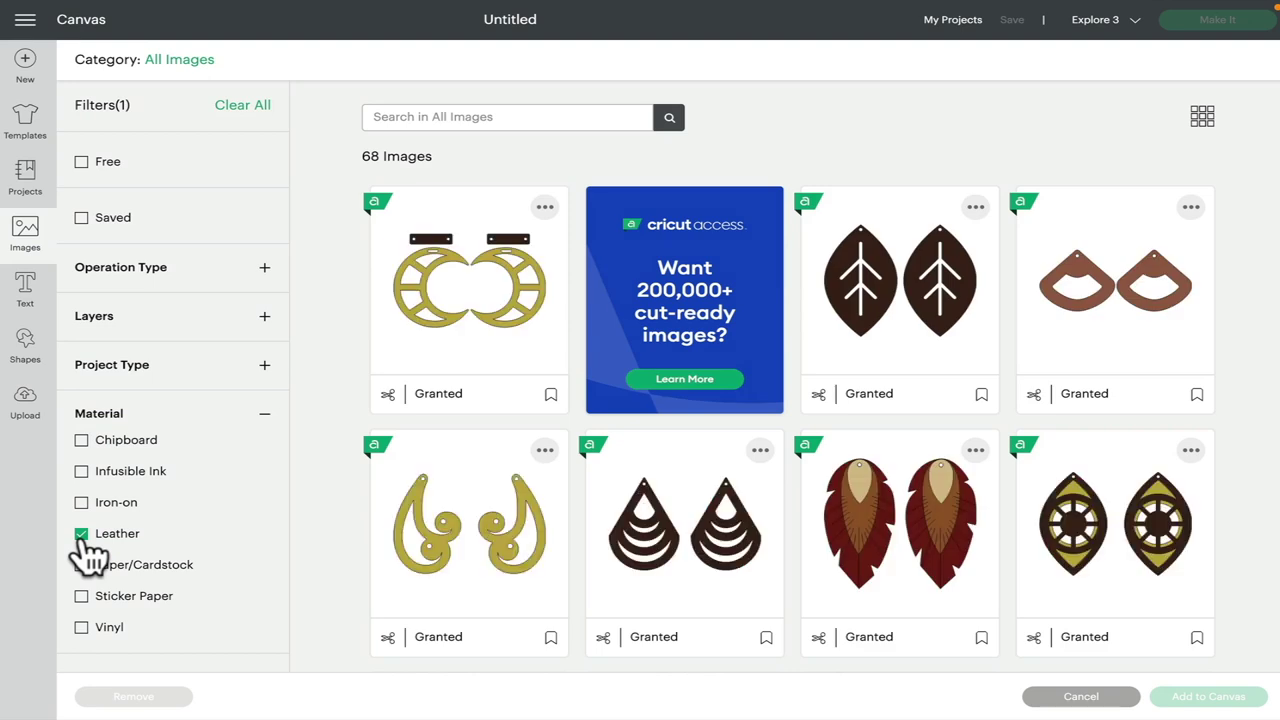
left_click(81, 534)
left_click(264, 413)
left_click(266, 463)
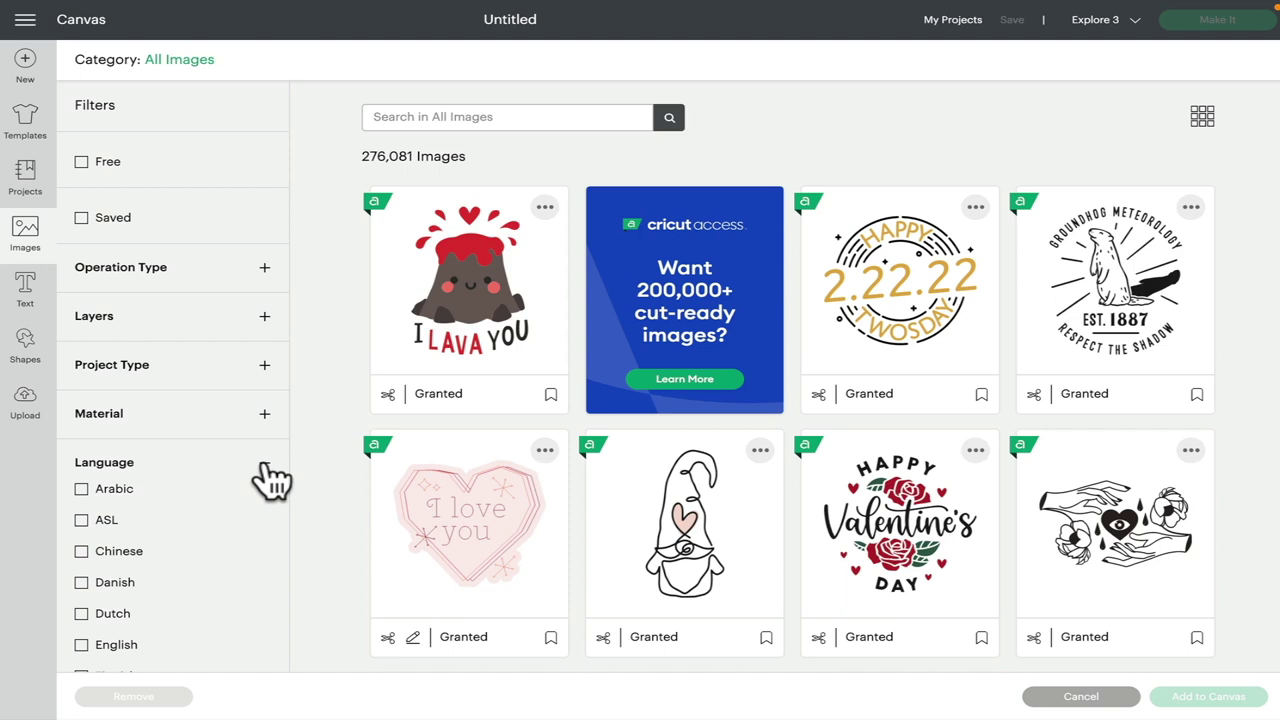
Step: Scroll down the Language filters and tick Italian, leaving 311 images
scroll(232, 549, "down", 2)
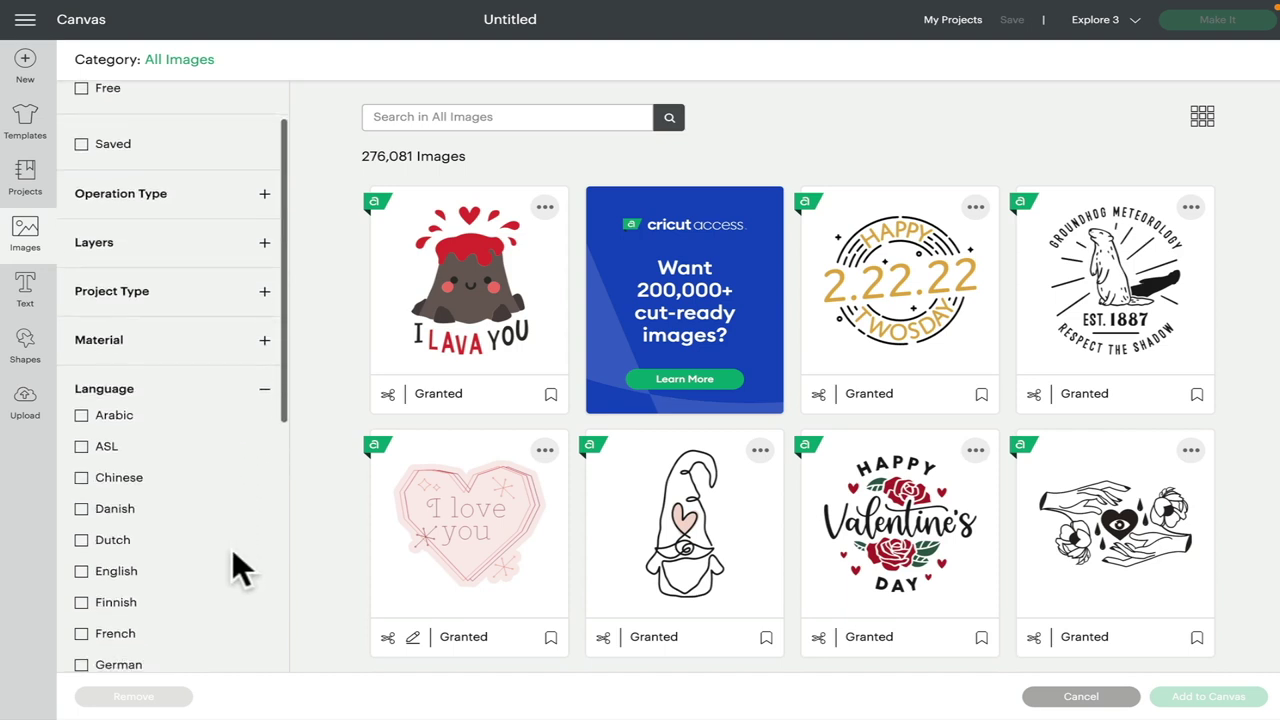
scroll(232, 567, "down", 1)
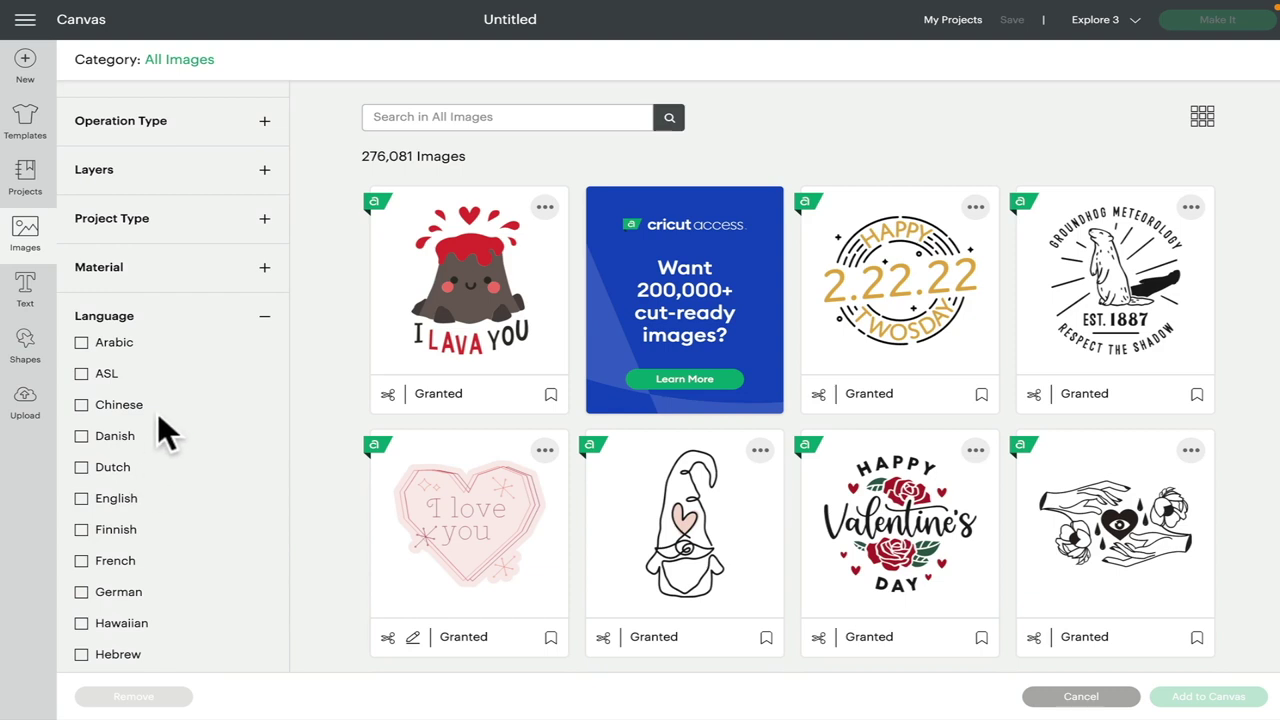
scroll(200, 538, "down", 2)
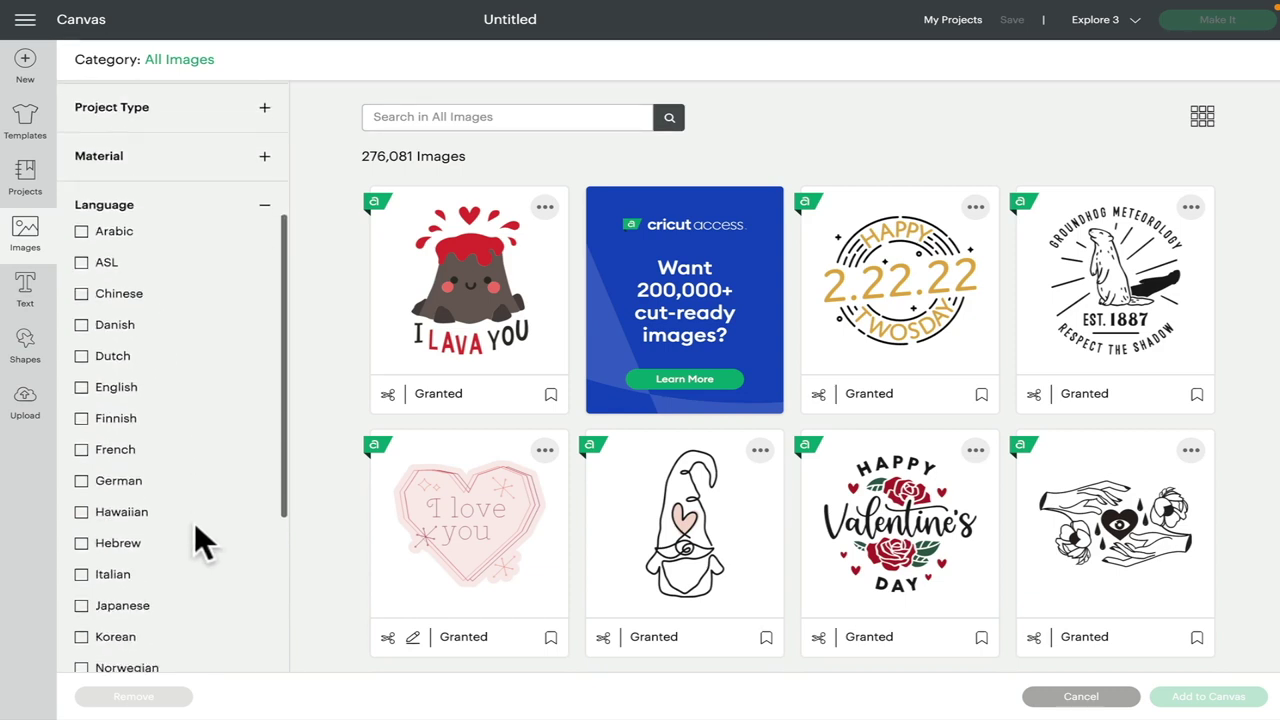
scroll(196, 528, "down", 1)
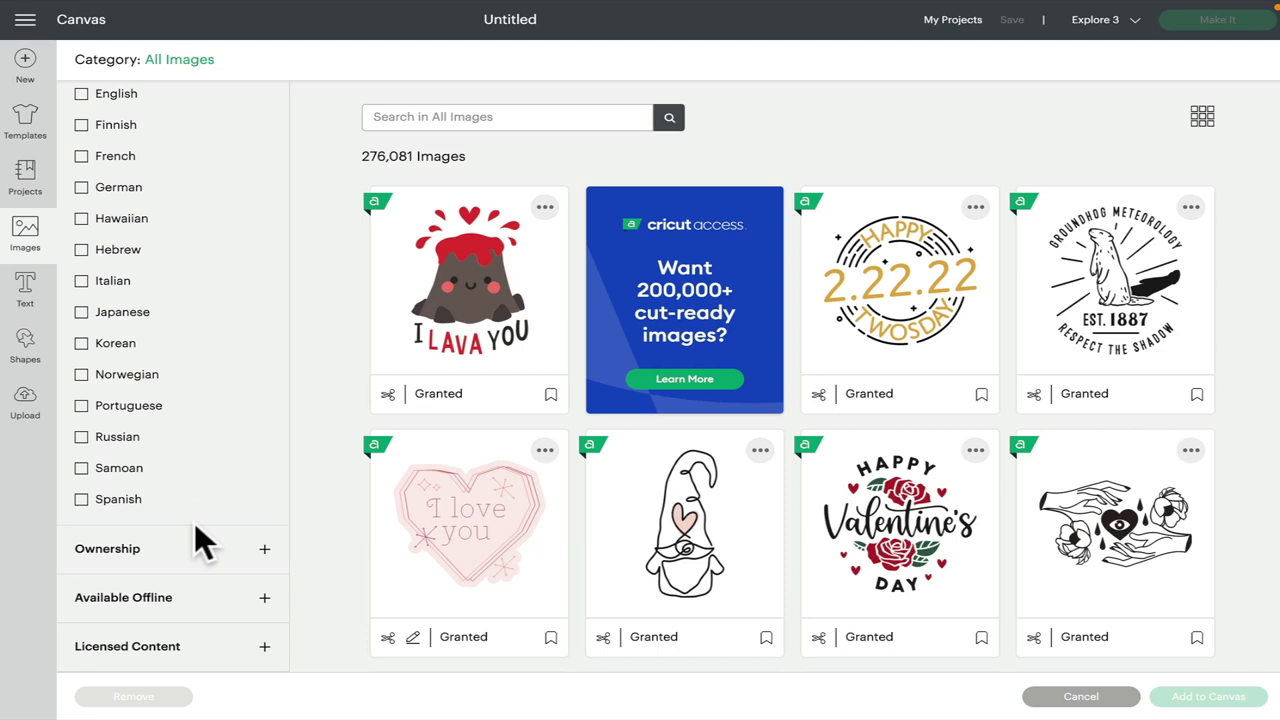
left_click(83, 281)
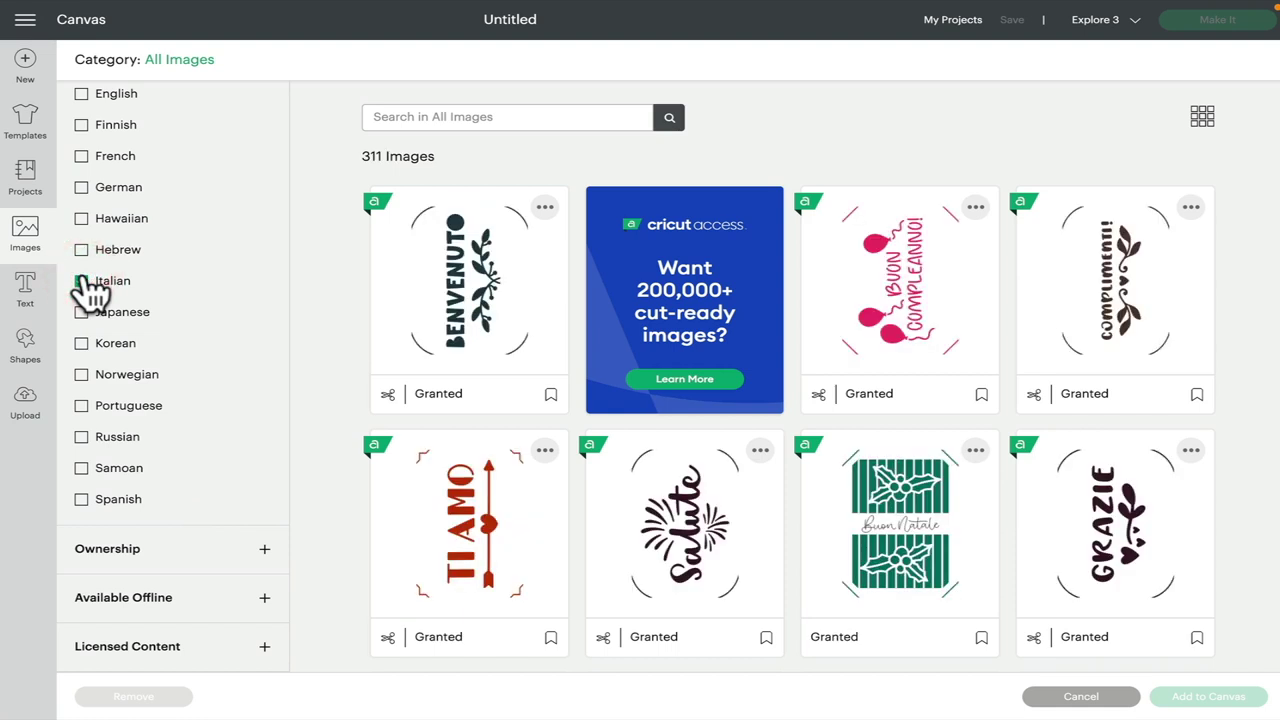
Step: View details of the Benvenuto and Ti Amo images, then clear Italian and expand Ownership
left_click(545, 209)
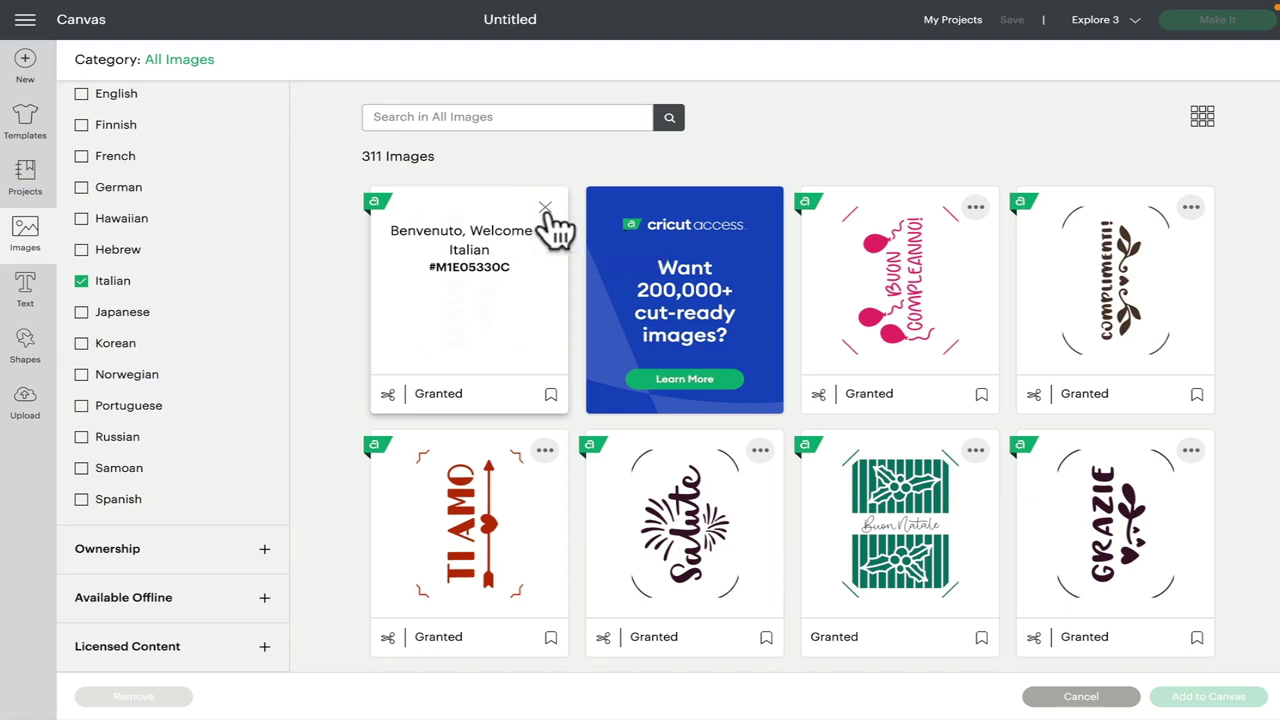
left_click(545, 209)
left_click(545, 451)
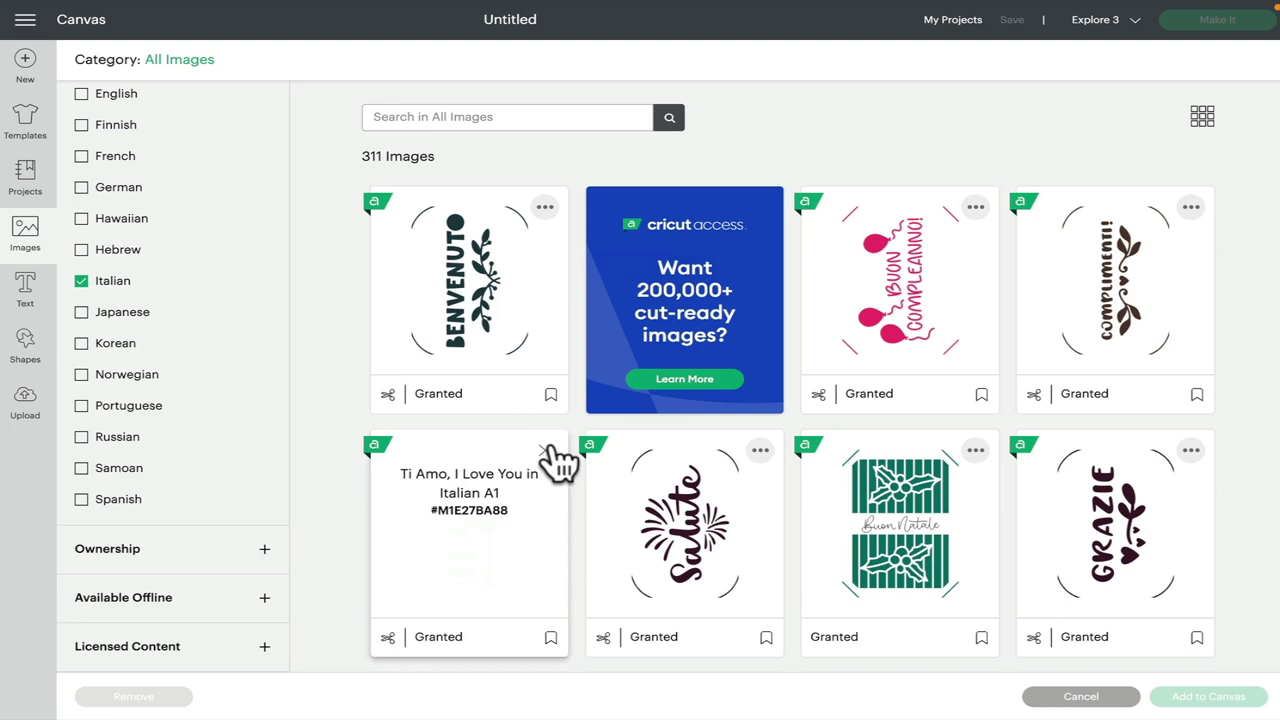
left_click(545, 451)
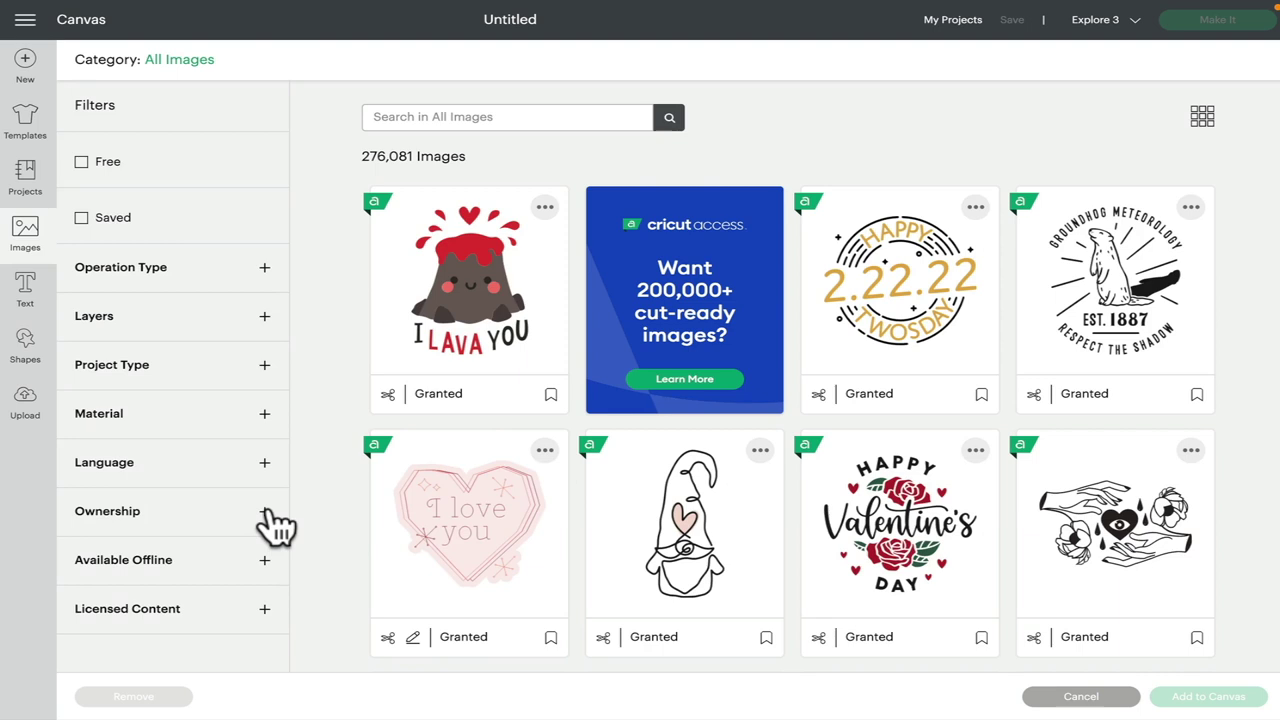
left_click(265, 515)
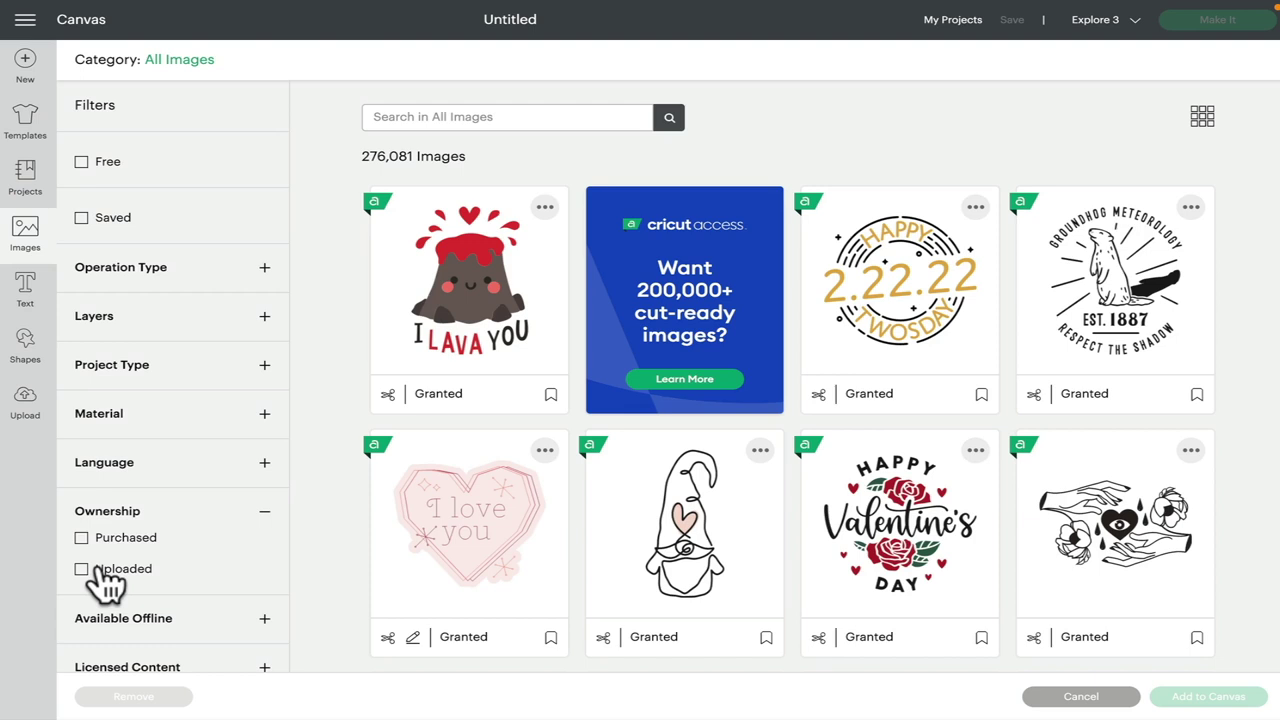
Step: Review Ownership and Available Offline (Downloaded) choices, then expand Licensed Content showing Warner Bros
left_click(264, 511)
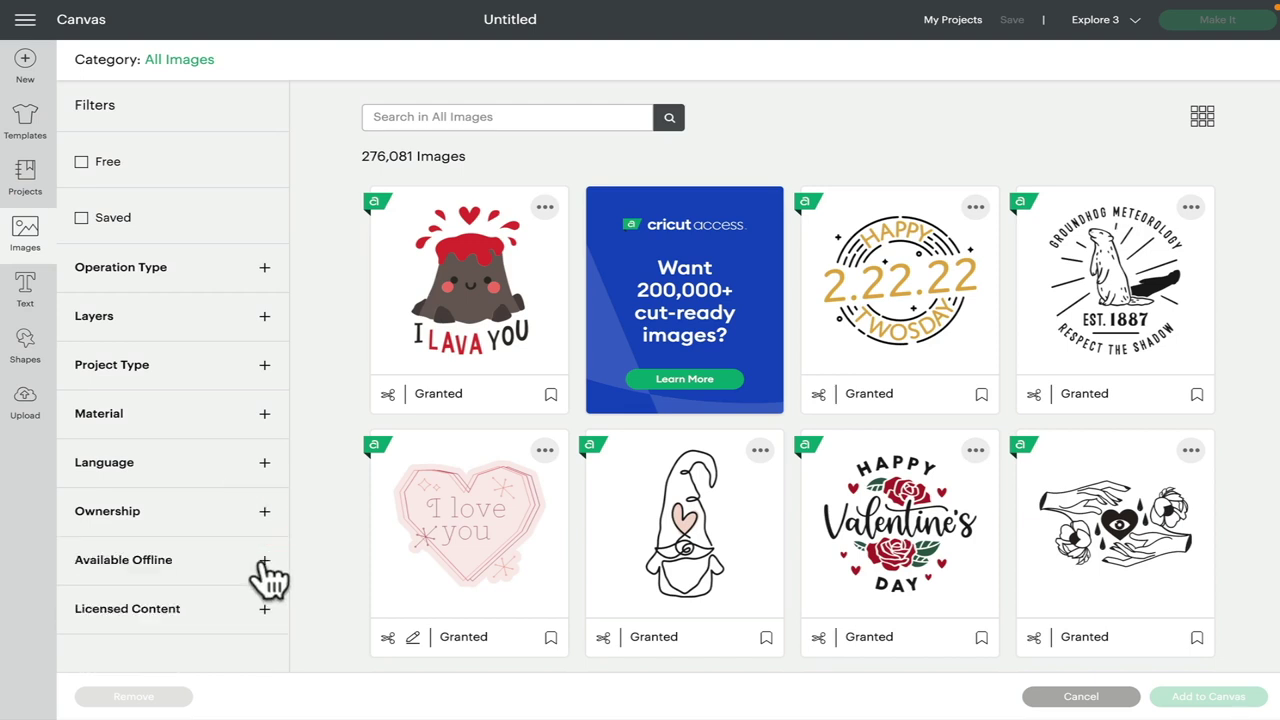
left_click(264, 561)
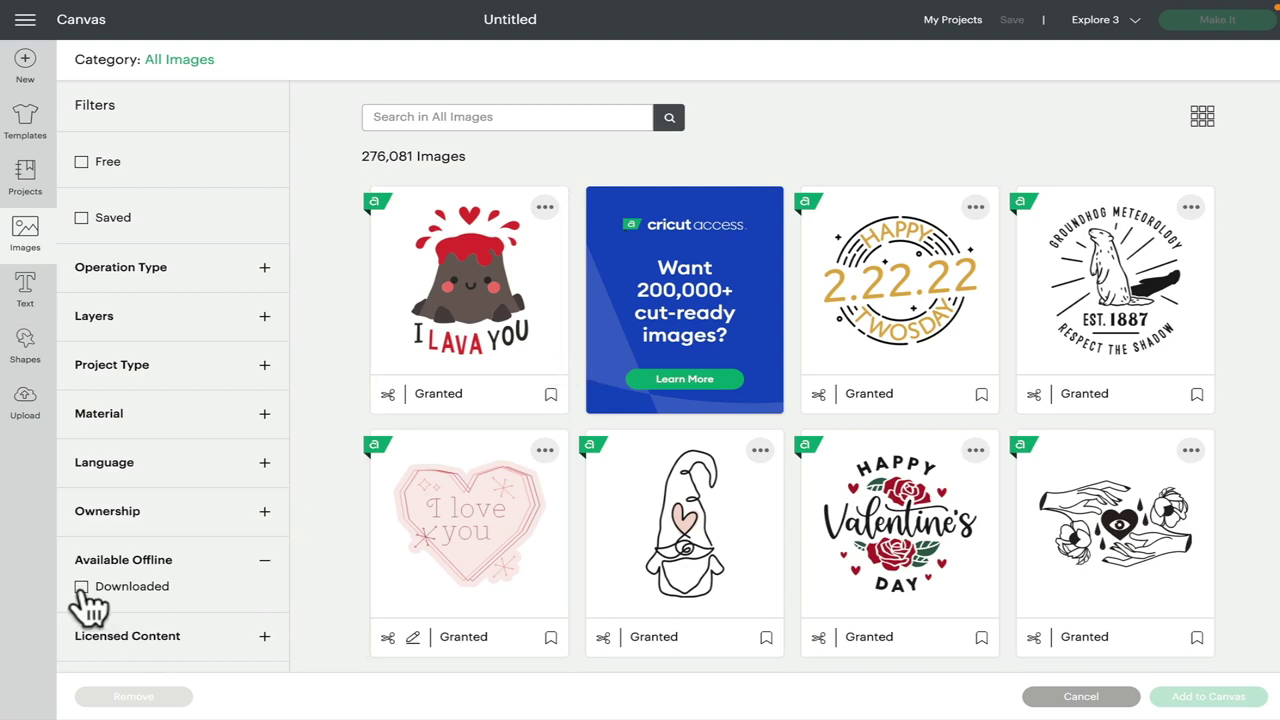
left_click(264, 560)
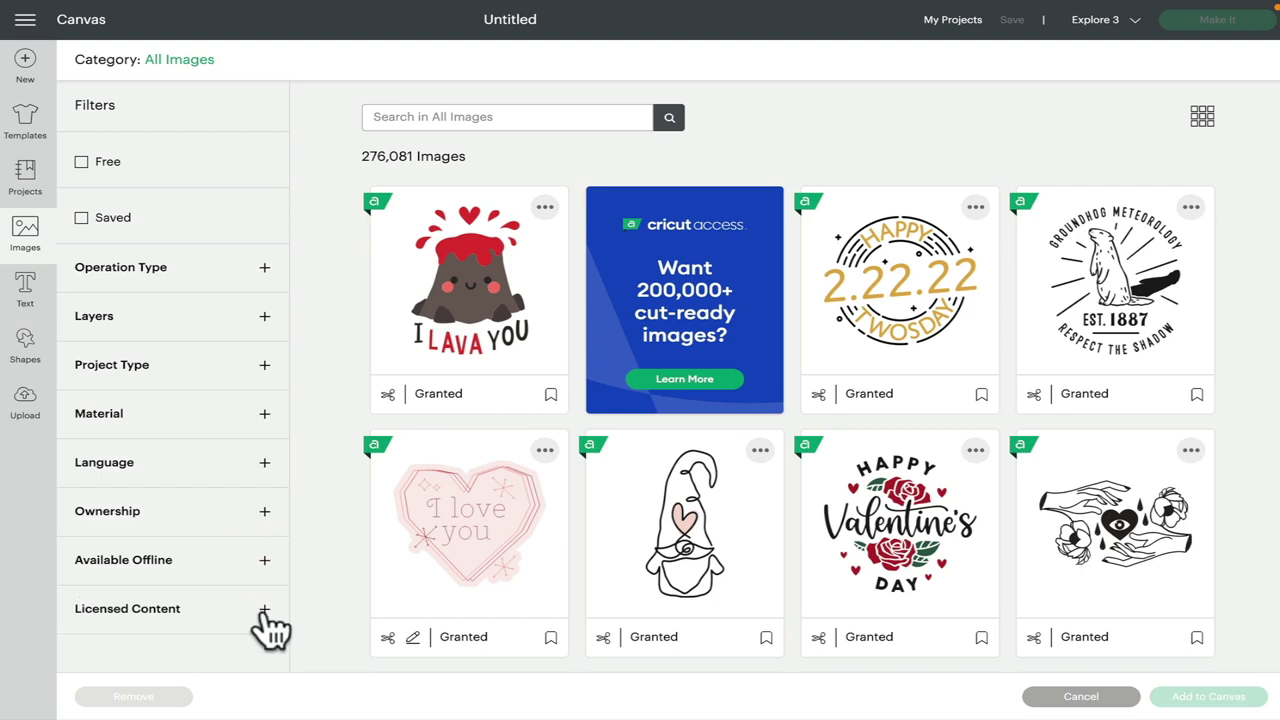
left_click(264, 612)
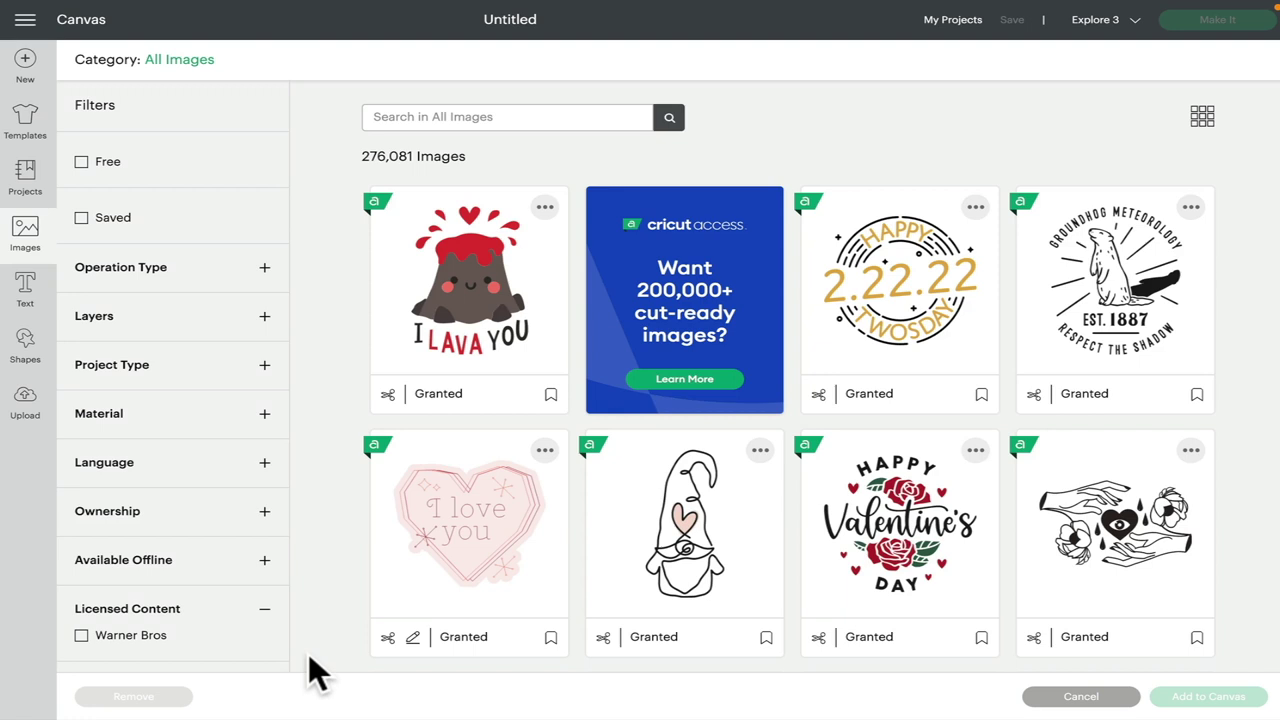
left_click(264, 609)
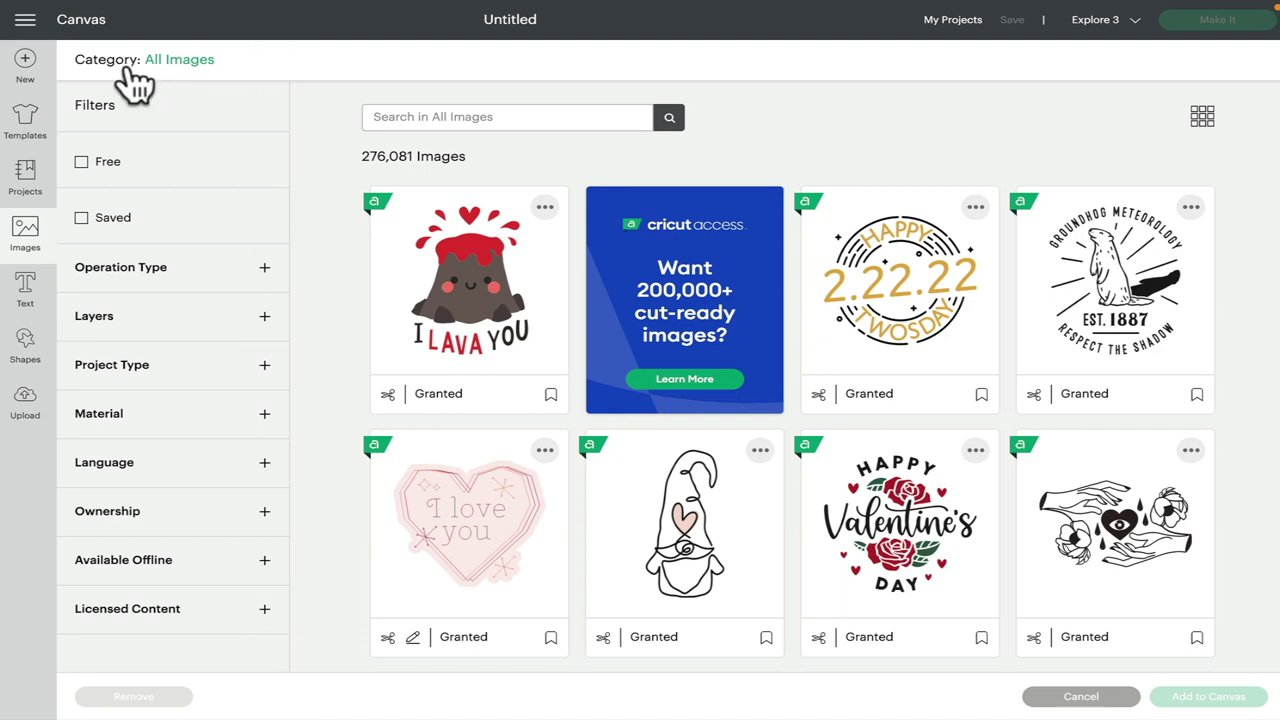
Step: Open the All Images category panel to list Occasions, Themes, Trending, People & Places and Shapes
left_click(166, 62)
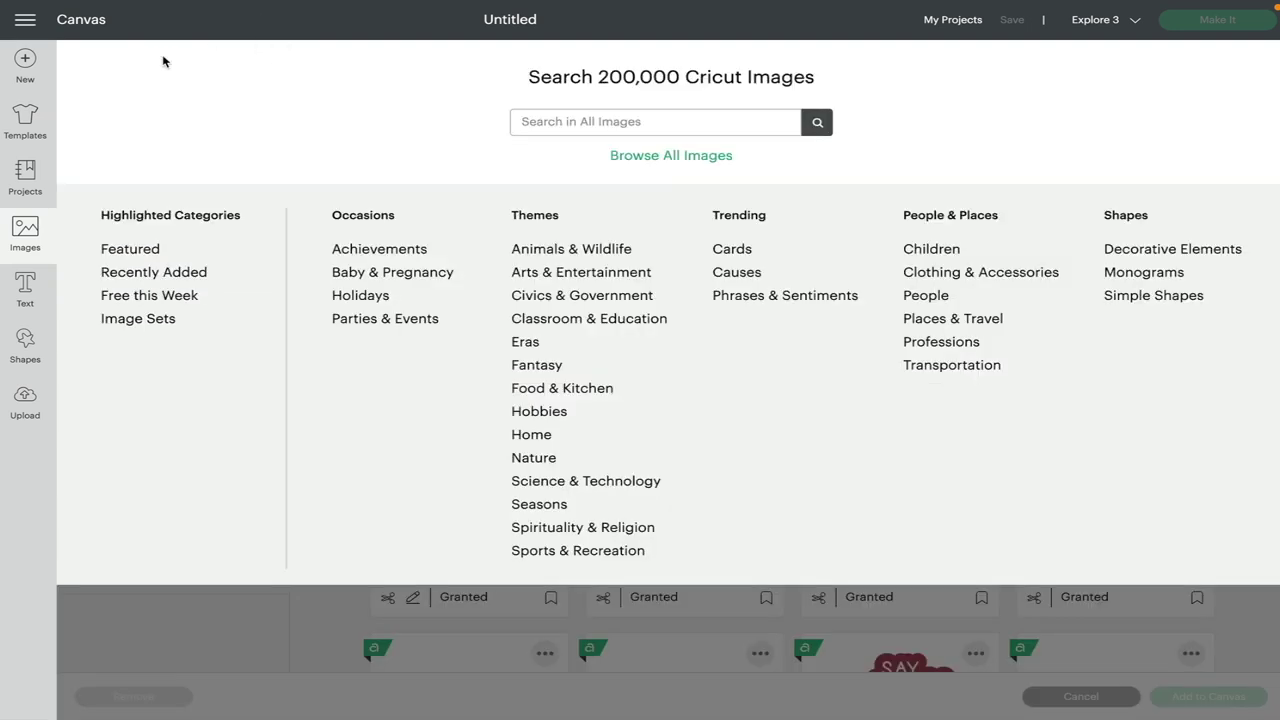